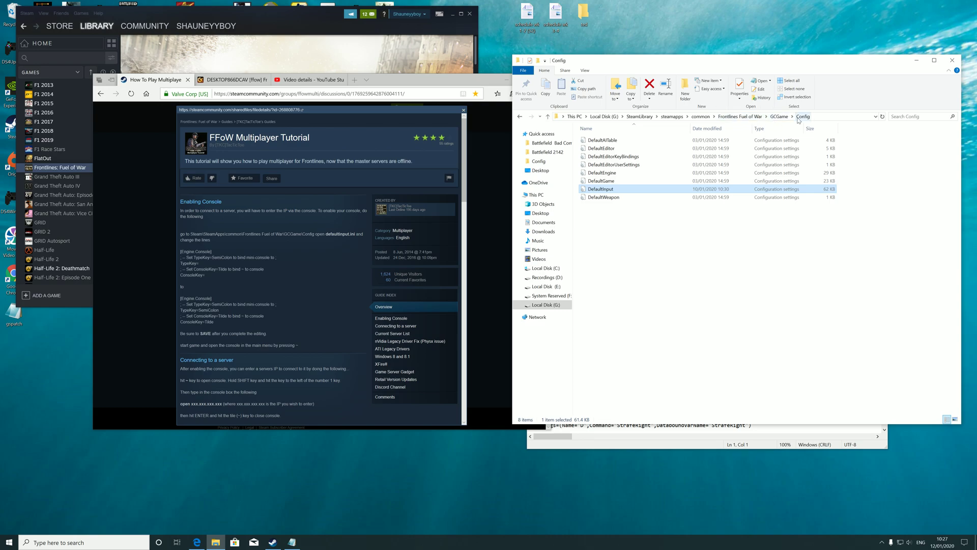
Go up to the GCGame folder, reopen its Config subfolder and open the DefaultInput file
{"action": "left_click", "coordinate": [742, 117]}
{"action": "double_click", "coordinate": [641, 164]}
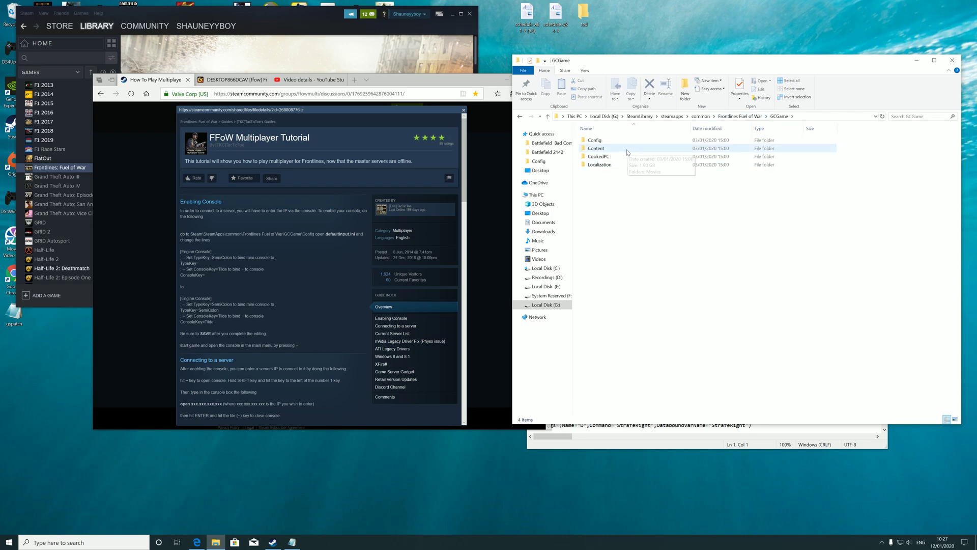
{"action": "double_click", "coordinate": [595, 140]}
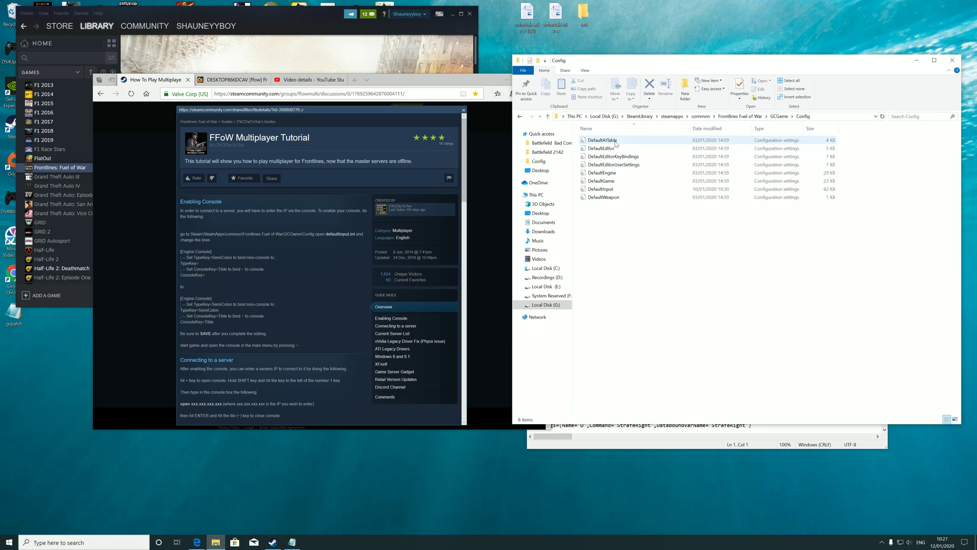
{"action": "double_click", "coordinate": [613, 192]}
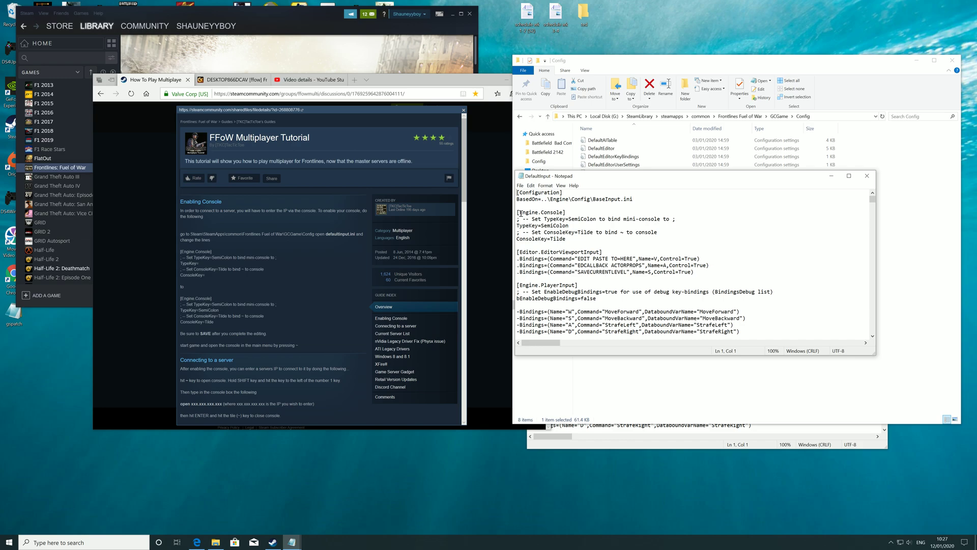
Examine the [Engine.Console] section of DefaultInput, especially the TypeKey and ConsoleKey lines
{"action": "left_click_drag", "start_coordinate": [518, 212], "coordinate": [579, 238]}
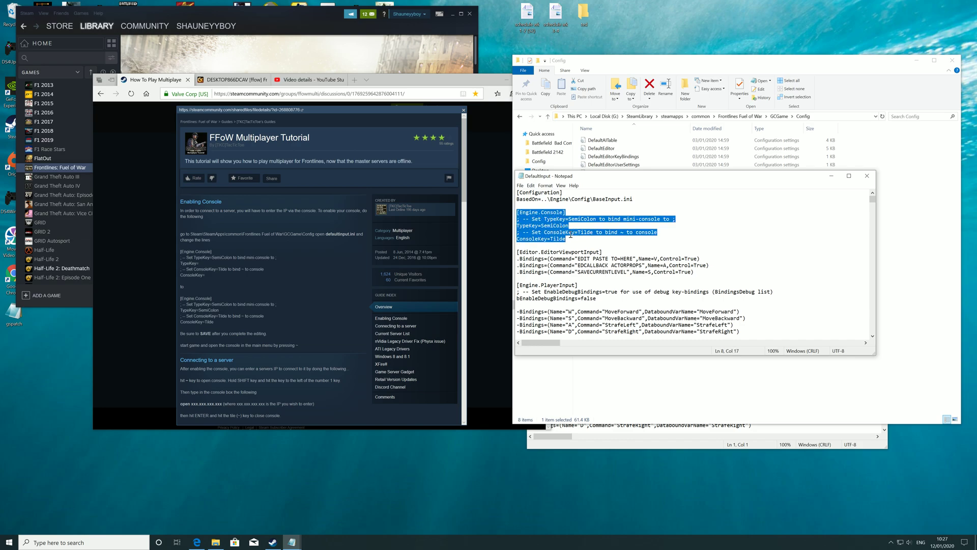
{"action": "key", "text": "Right"}
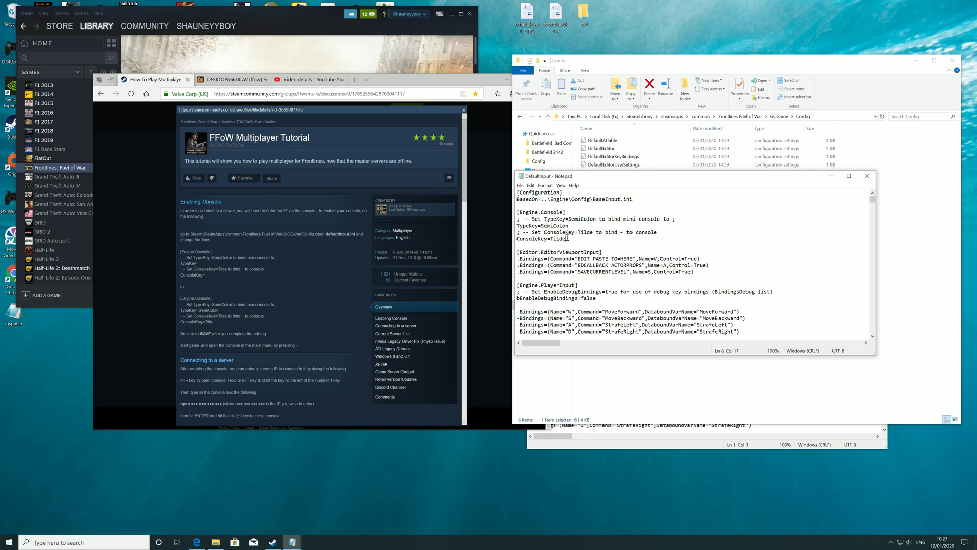
{"action": "left_click_drag", "start_coordinate": [517, 212], "coordinate": [569, 240]}
{"action": "left_click", "coordinate": [568, 240]}
{"action": "left_click_drag", "start_coordinate": [517, 213], "coordinate": [570, 226]}
{"action": "left_click", "coordinate": [571, 227]}
{"action": "left_click_drag", "start_coordinate": [573, 225], "coordinate": [550, 240]}
{"action": "left_click_drag", "start_coordinate": [517, 211], "coordinate": [596, 238]}
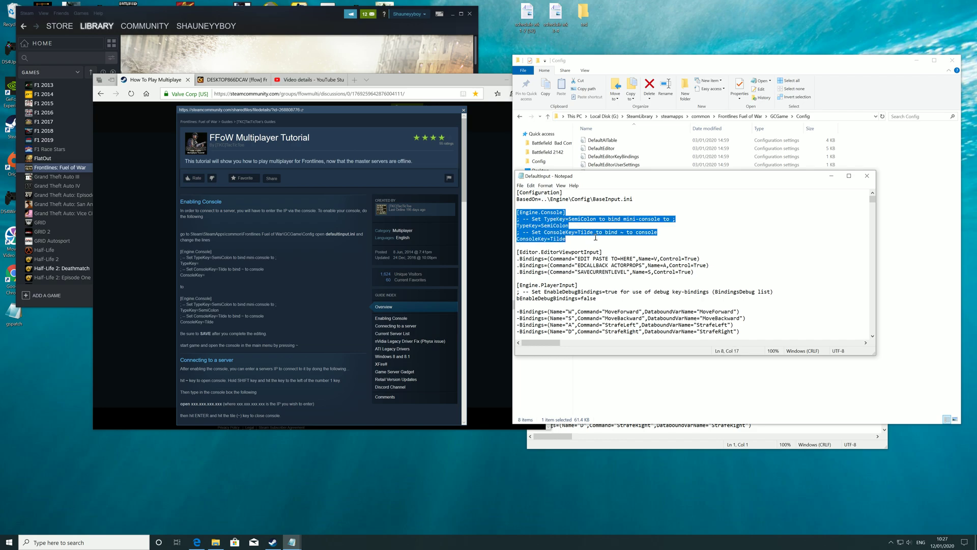
{"action": "left_click", "coordinate": [573, 225]}
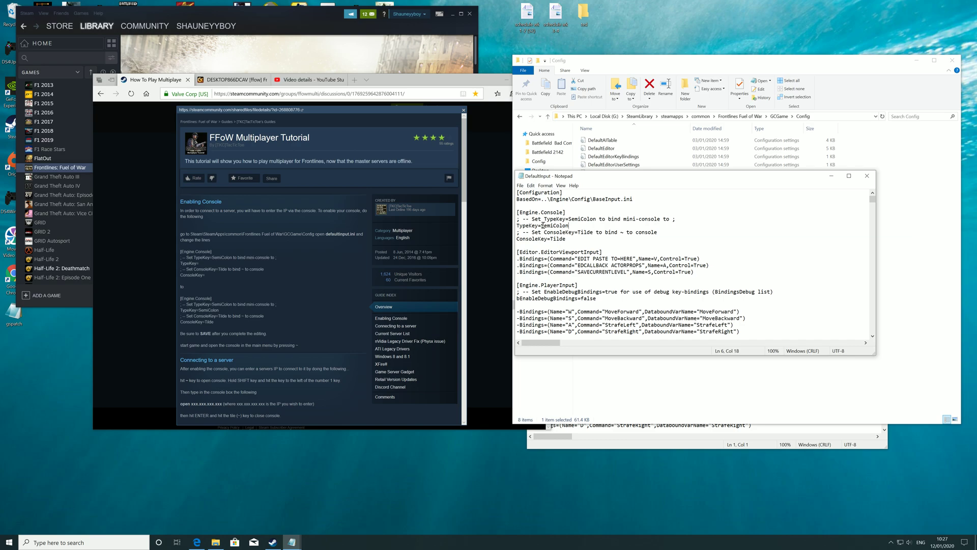
{"action": "left_click_drag", "start_coordinate": [565, 238], "coordinate": [560, 239]}
Close the DefaultInput file, the Config folder window and the other open Notepad window
{"action": "left_click", "coordinate": [866, 177]}
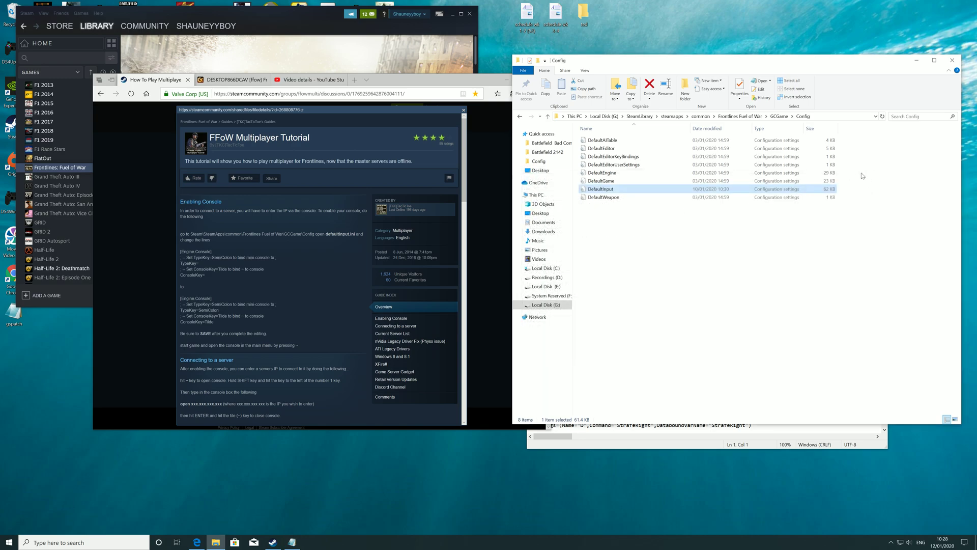
{"action": "left_click", "coordinate": [952, 62]}
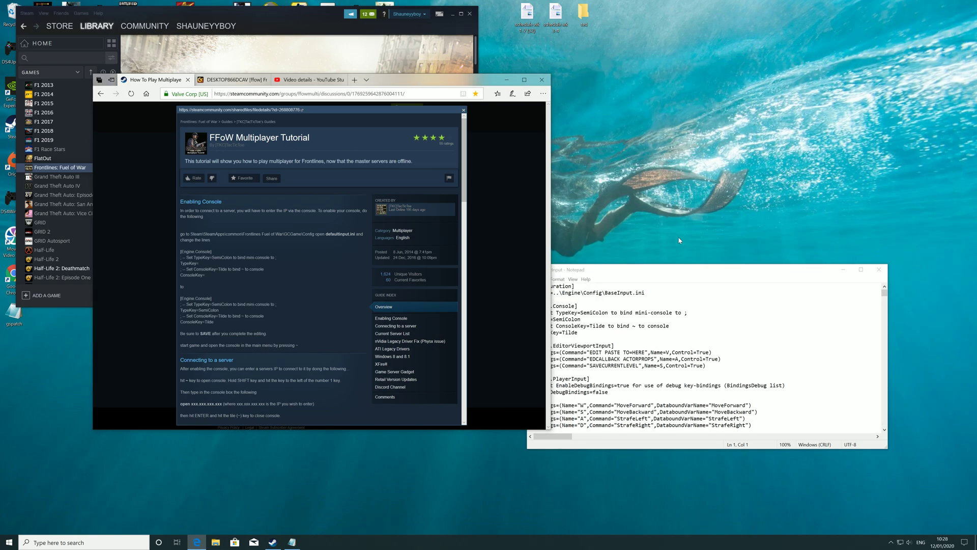
{"action": "left_click", "coordinate": [682, 263]}
{"action": "left_click", "coordinate": [879, 269]}
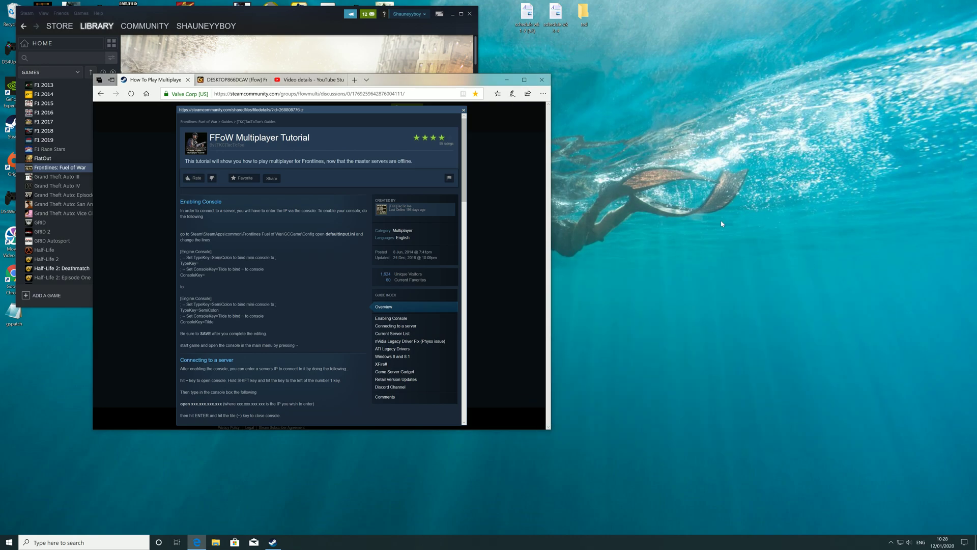
Switch to the browser and maximize the FFoW Multiplayer Tutorial page to read its server connection instructions
{"action": "left_click", "coordinate": [261, 19]}
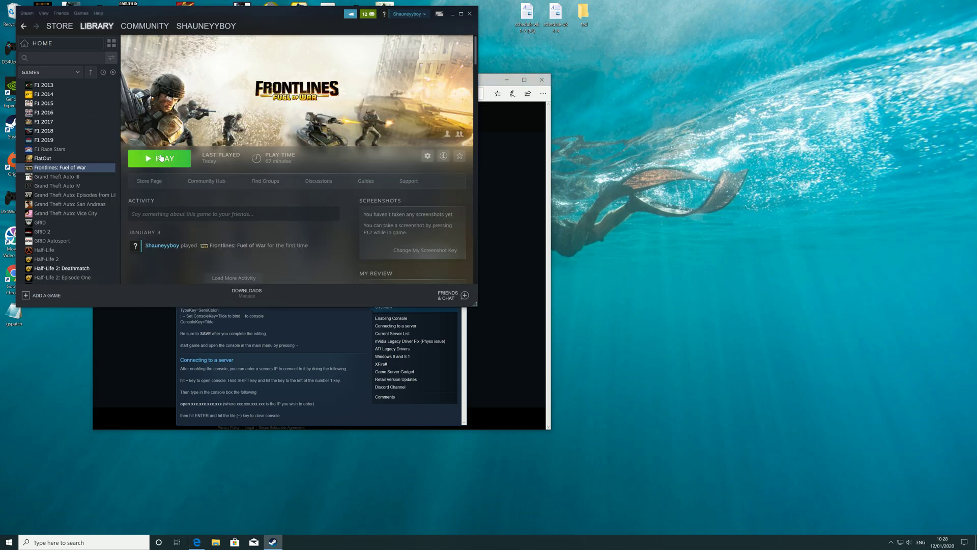
{"action": "left_click", "coordinate": [197, 542]}
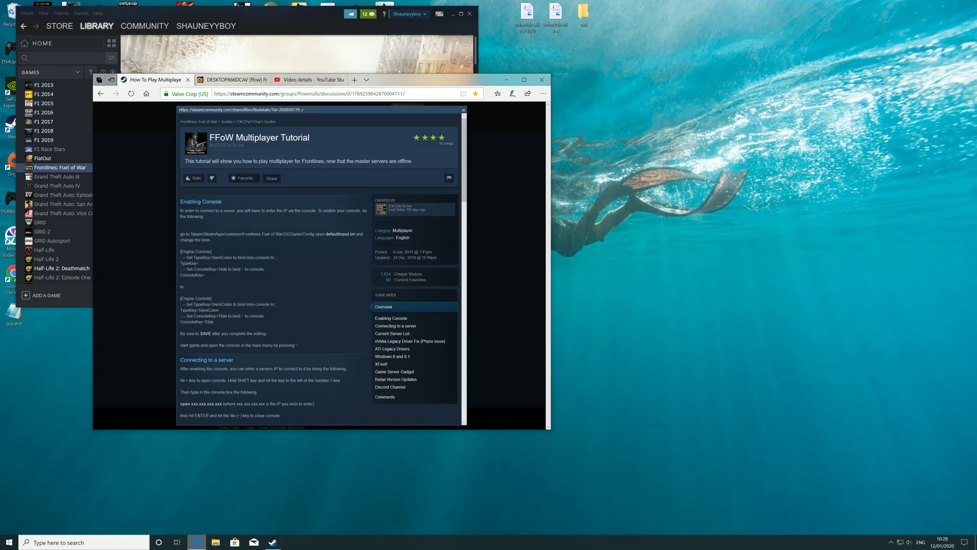
{"action": "left_click", "coordinate": [524, 80]}
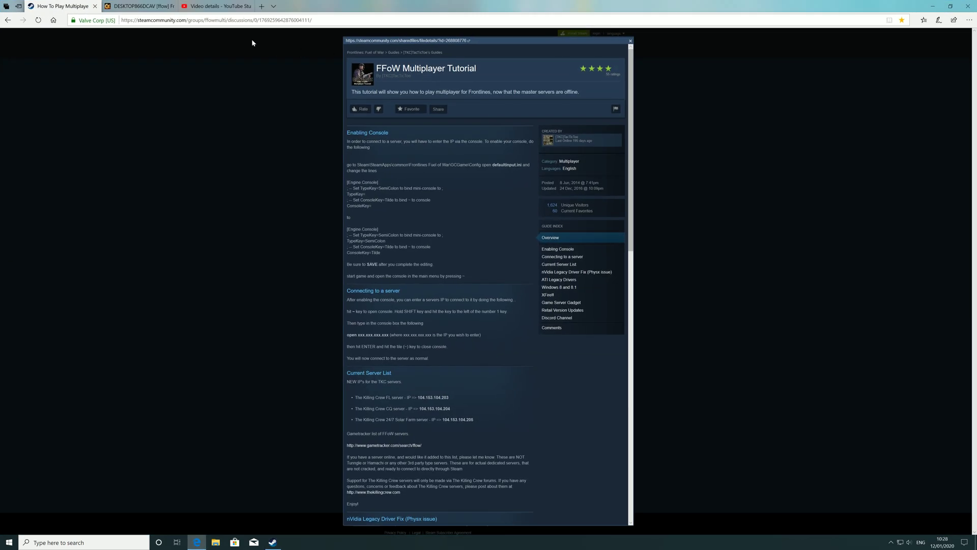
Show the GameTracker page of the Australian Frontlines server and highlight its IP address, 180.222.17.51
{"action": "left_click", "coordinate": [136, 6]}
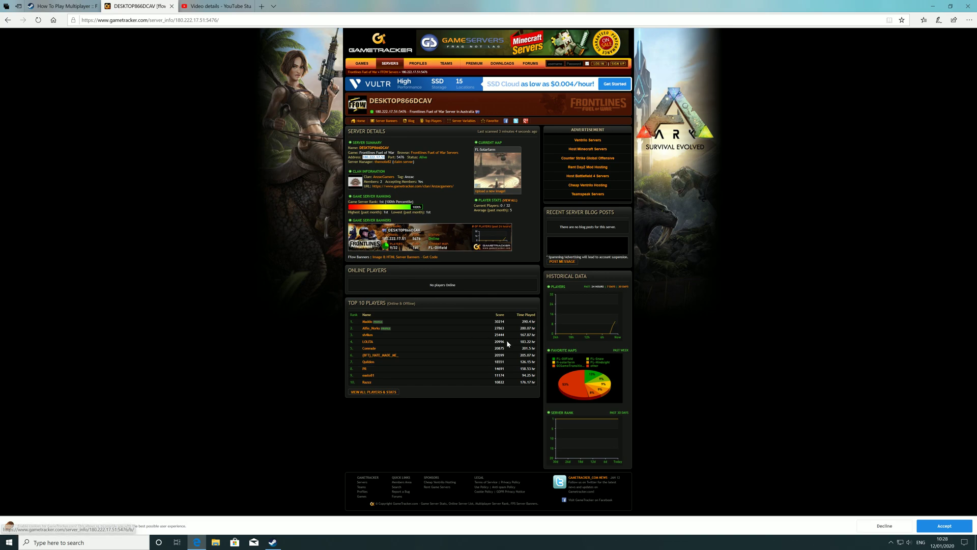
{"action": "left_click", "coordinate": [369, 157]}
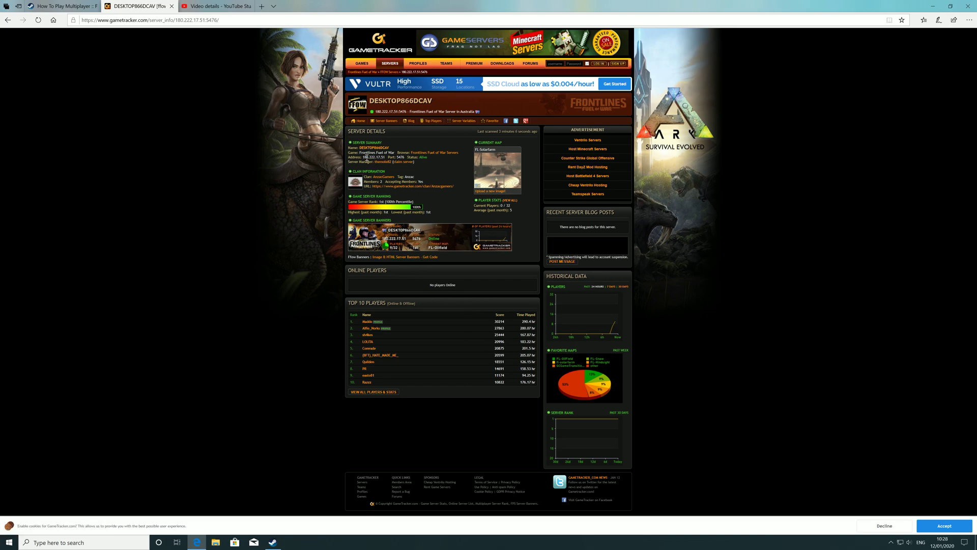
{"action": "left_click_drag", "start_coordinate": [364, 158], "coordinate": [388, 159]}
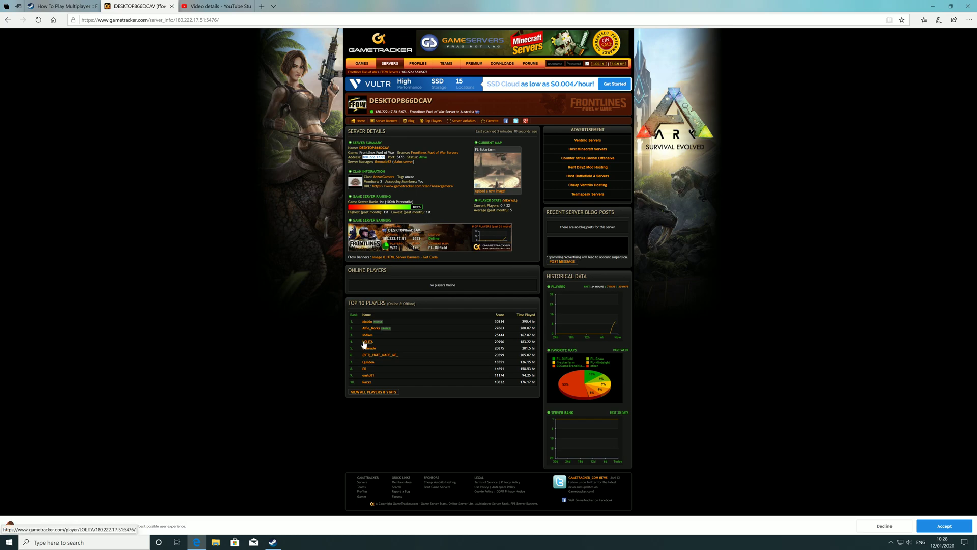
{"action": "left_click_drag", "start_coordinate": [362, 158], "coordinate": [388, 159]}
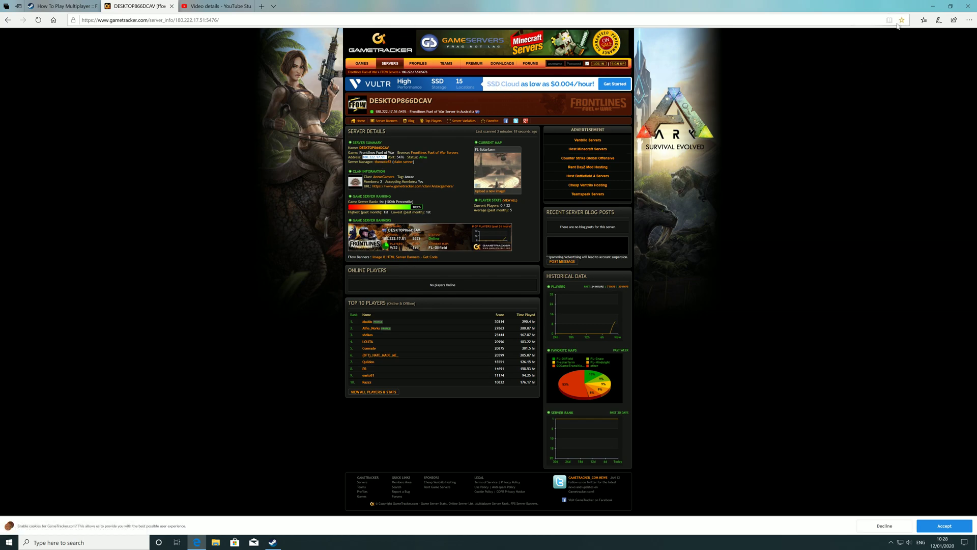
Minimize the browser, launch Frontlines: Fuel of War from the Steam library and skip the intro video
{"action": "left_click", "coordinate": [932, 9]}
{"action": "left_click", "coordinate": [160, 158]}
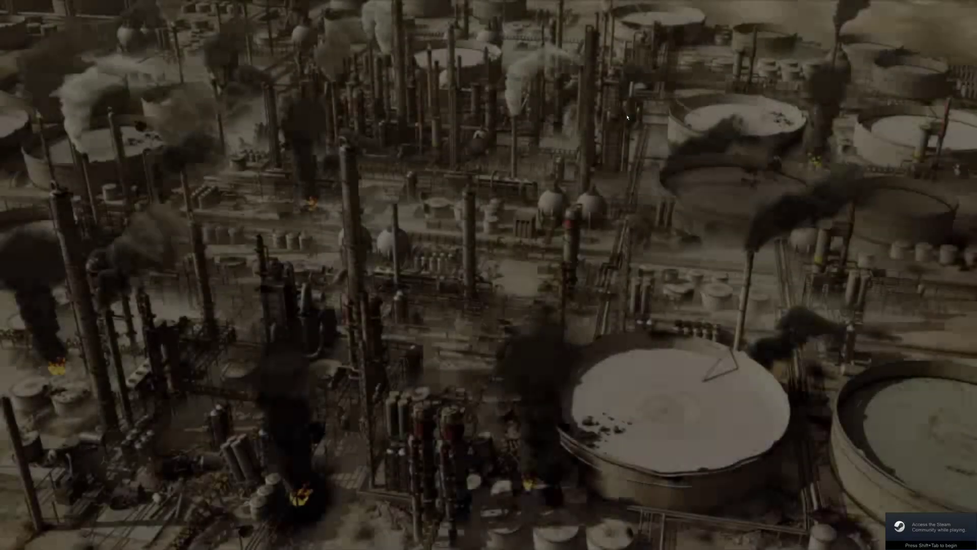
{"action": "key", "text": "Escape"}
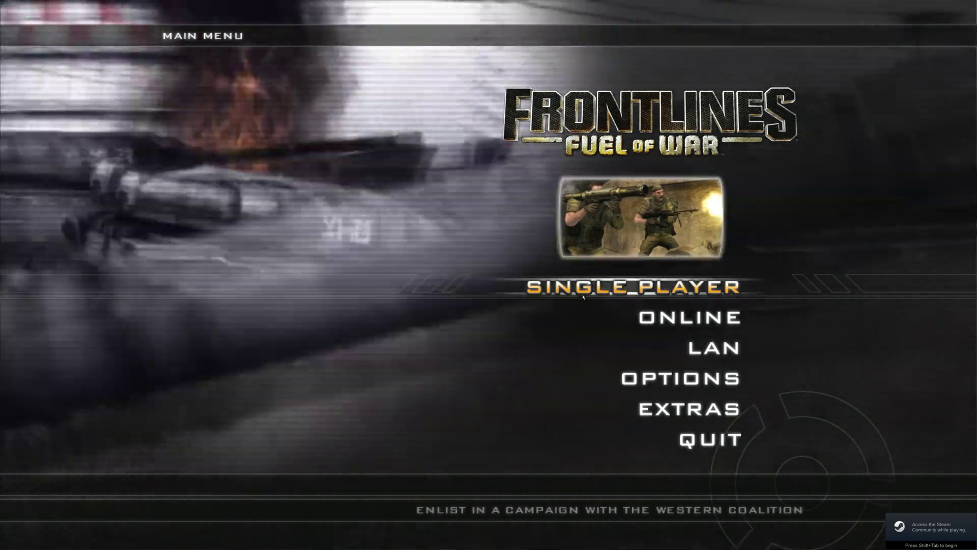
Lower the master volume to about the middle of its range in the audio options and return to the main menu
{"action": "key", "text": "Down"}
{"action": "key", "text": "Down"}
{"action": "key", "text": "Down"}
{"action": "key", "text": "Return"}
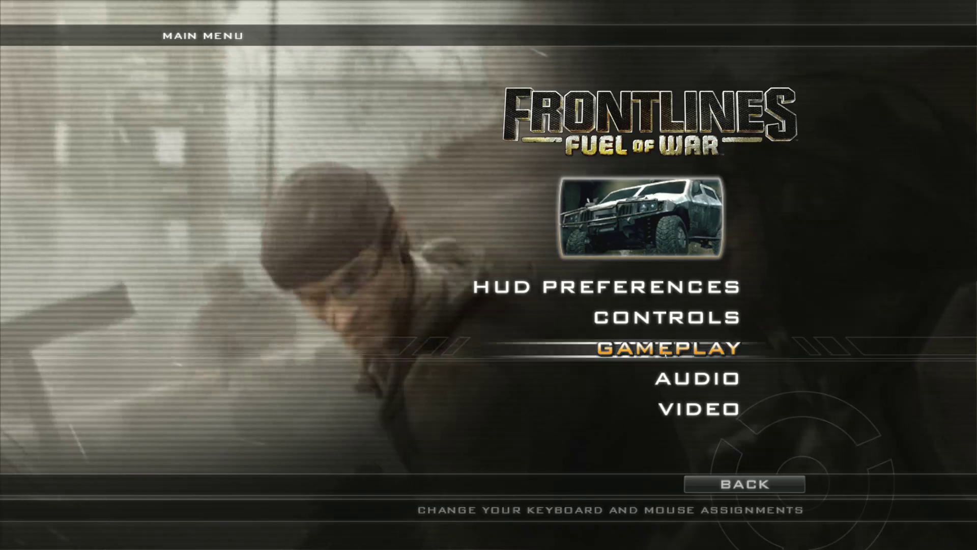
{"action": "left_click", "coordinate": [676, 380]}
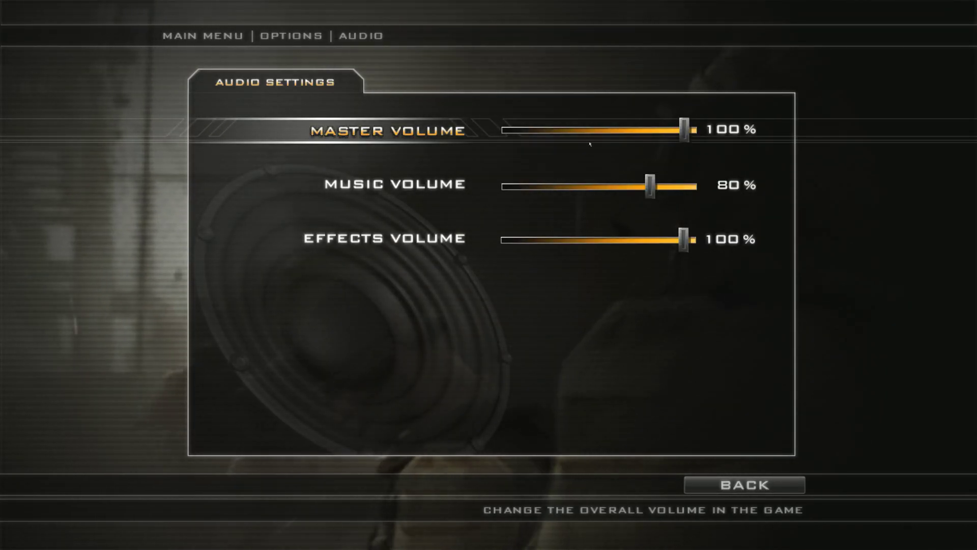
{"action": "left_click", "coordinate": [587, 131]}
{"action": "left_click", "coordinate": [740, 484]}
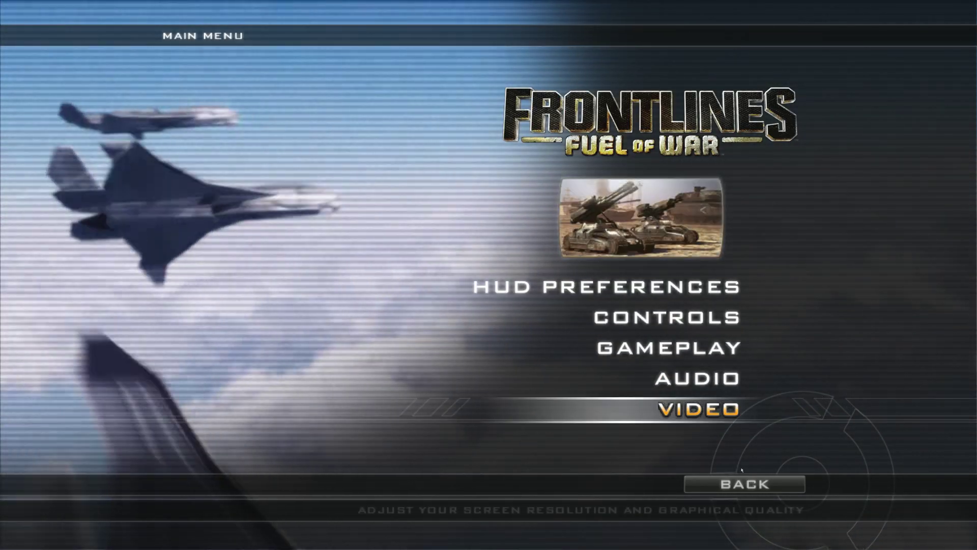
{"action": "left_click", "coordinate": [741, 473]}
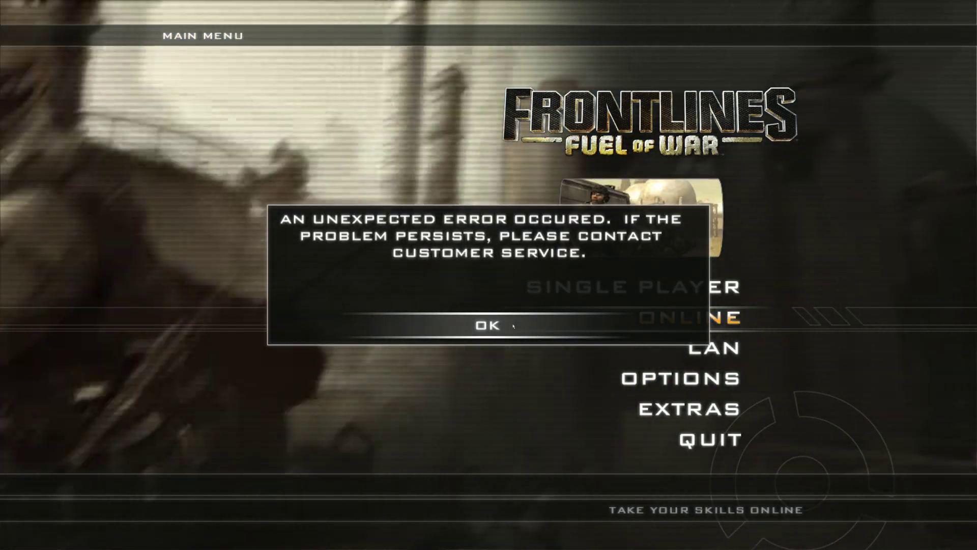
Dismiss the online error message and deploy as Western Coalition Assault with the Ground Support role
{"action": "left_click", "coordinate": [482, 325]}
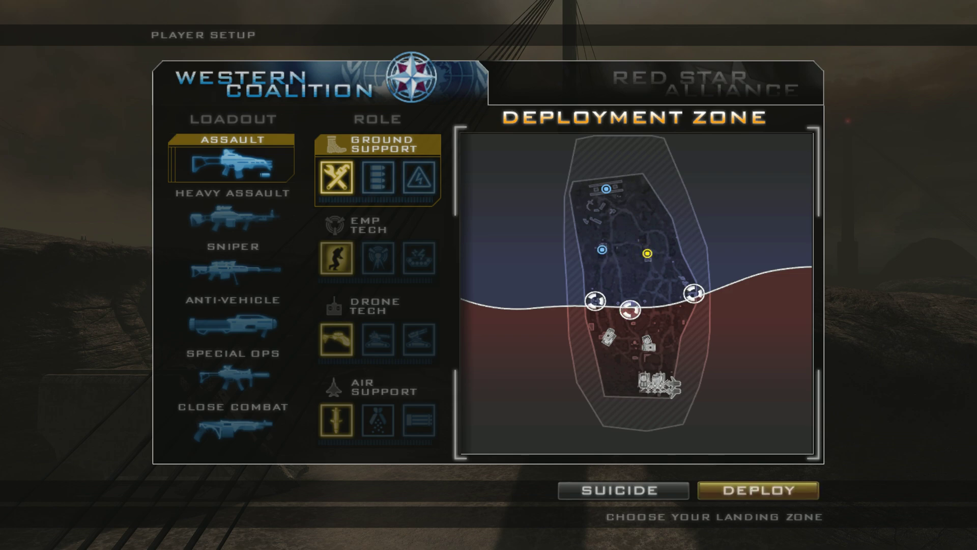
{"action": "left_click", "coordinate": [752, 487]}
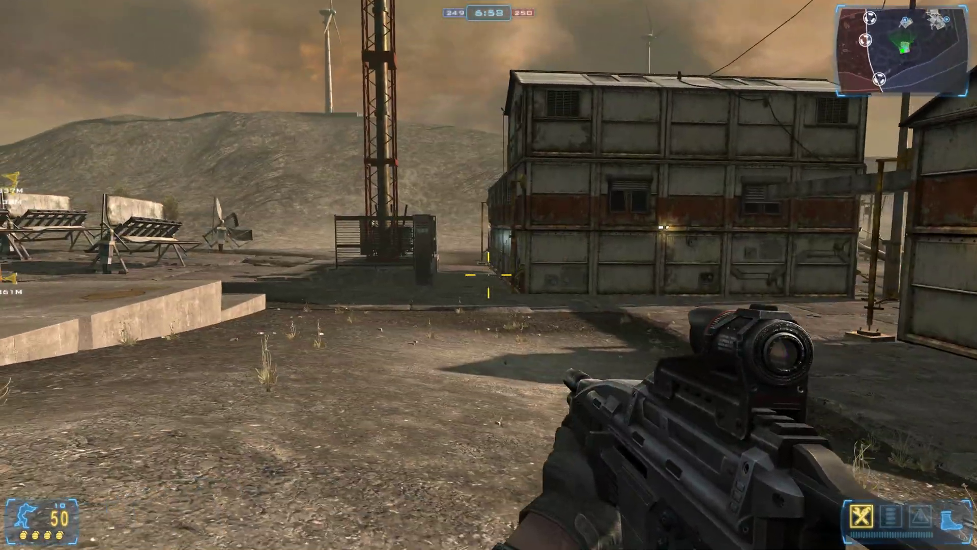
{"action": "key", "text": "2"}
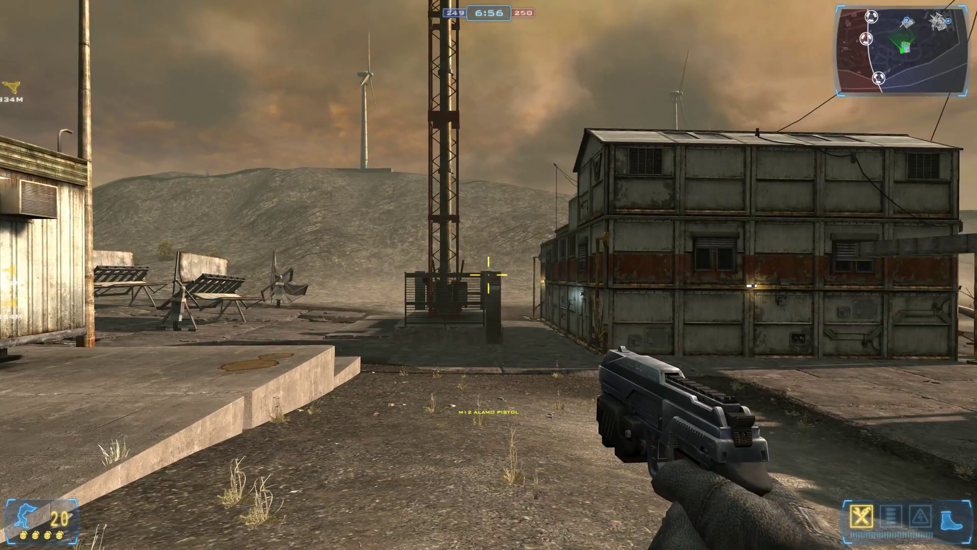
{"action": "key", "text": "1"}
{"action": "key", "text": "2"}
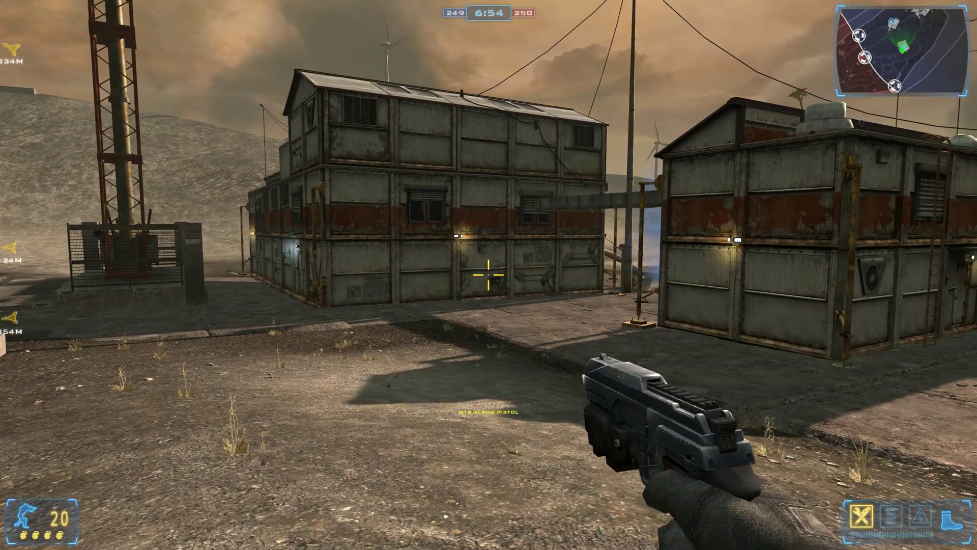
{"action": "key", "text": "1"}
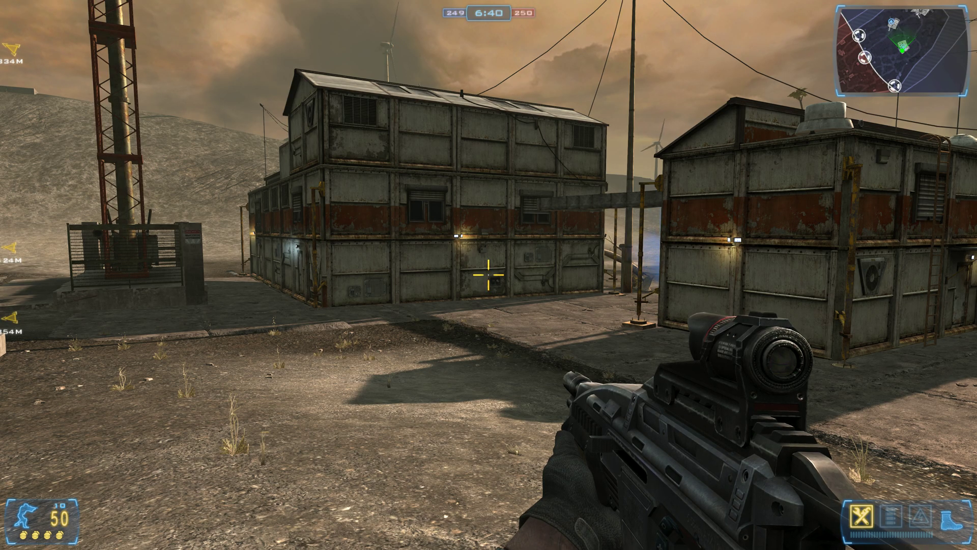
{"action": "key", "text": "w"}
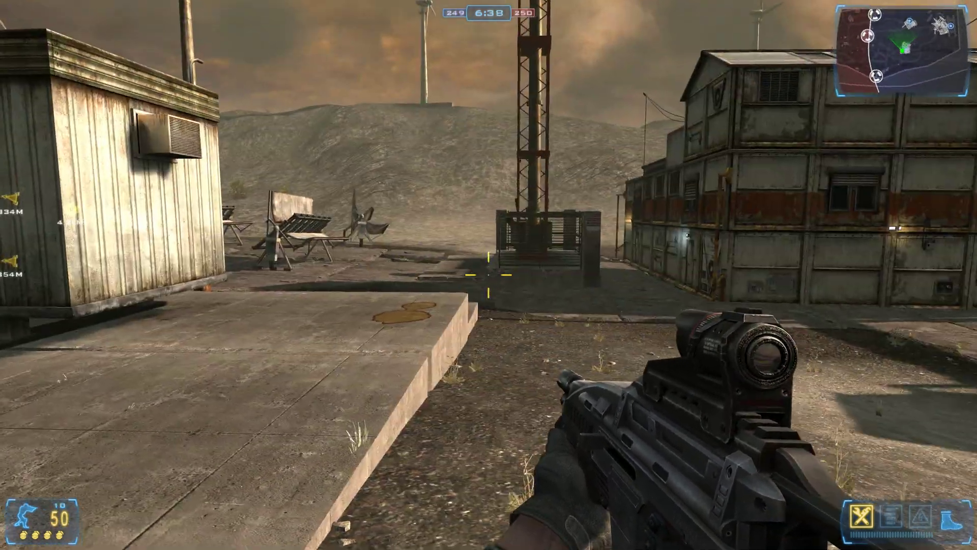
{"action": "key", "text": "w"}
{"action": "key", "text": "2"}
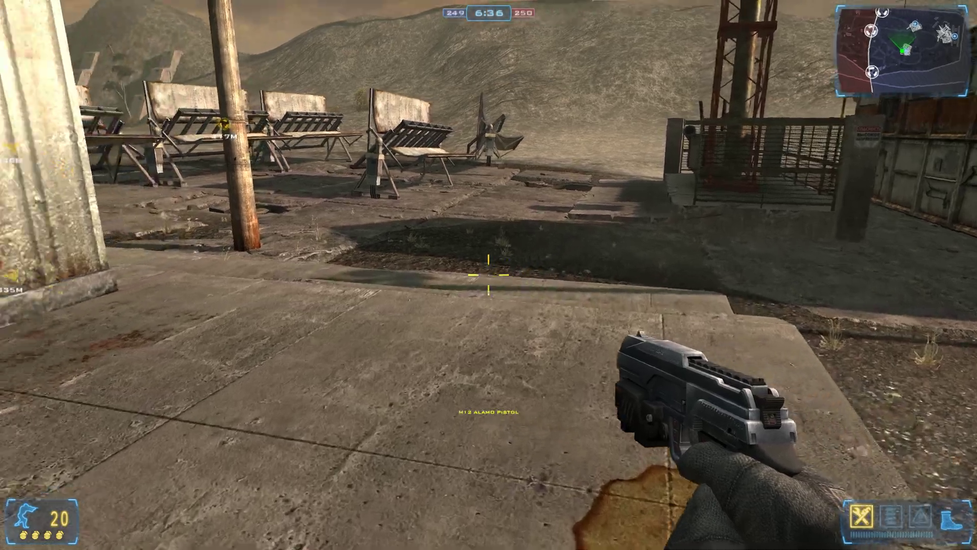
{"action": "key", "text": "1"}
{"action": "key", "text": "w"}
{"action": "key", "text": "2"}
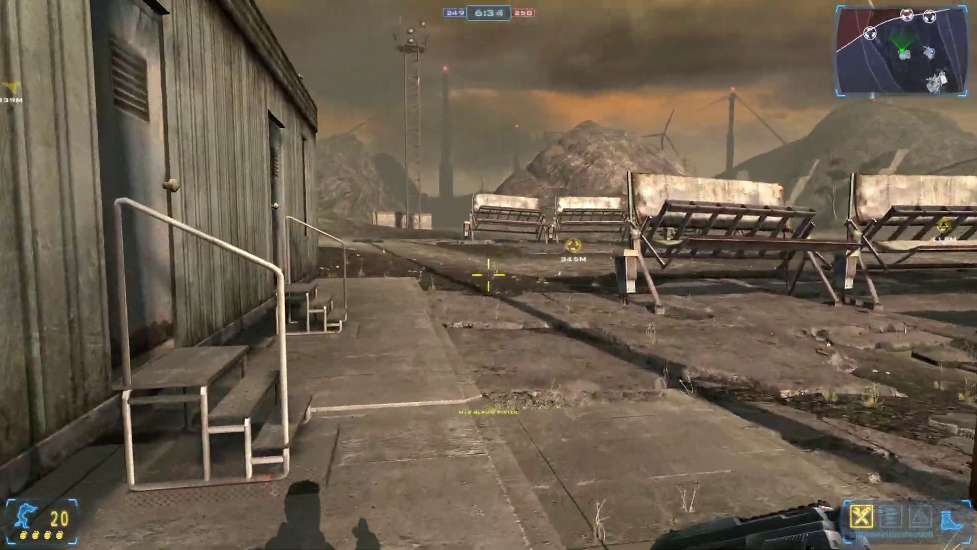
{"action": "key", "text": "w"}
{"action": "key", "text": "1"}
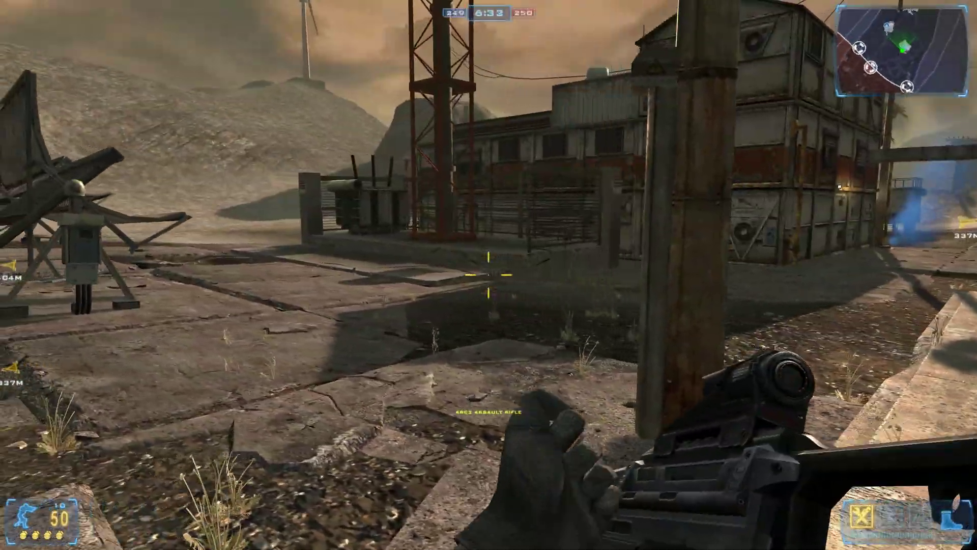
{"action": "key", "text": "w"}
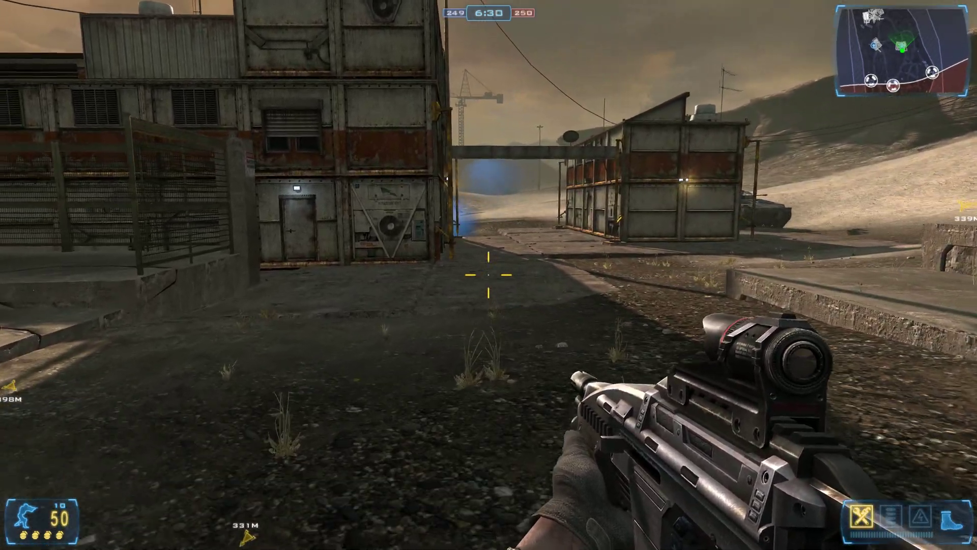